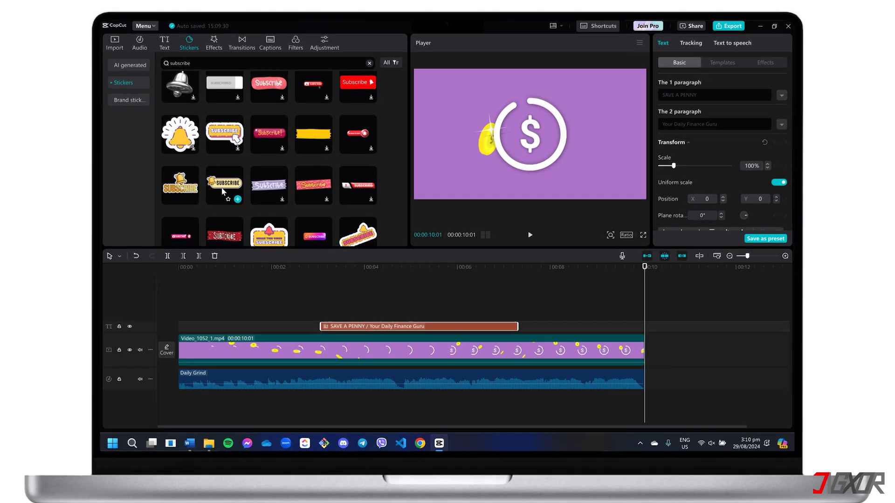
Step: Add the yellow SUBSCRIBE bell sticker at about 7.4 s, trim it to the video's end, and shift it down-right
{"action": "left_click", "coordinate": [223, 187]}
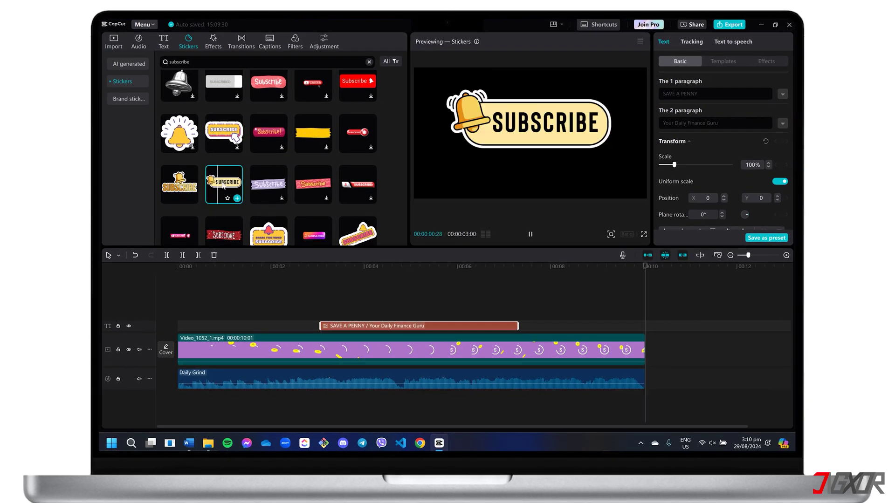
{"action": "left_click", "coordinate": [237, 198]}
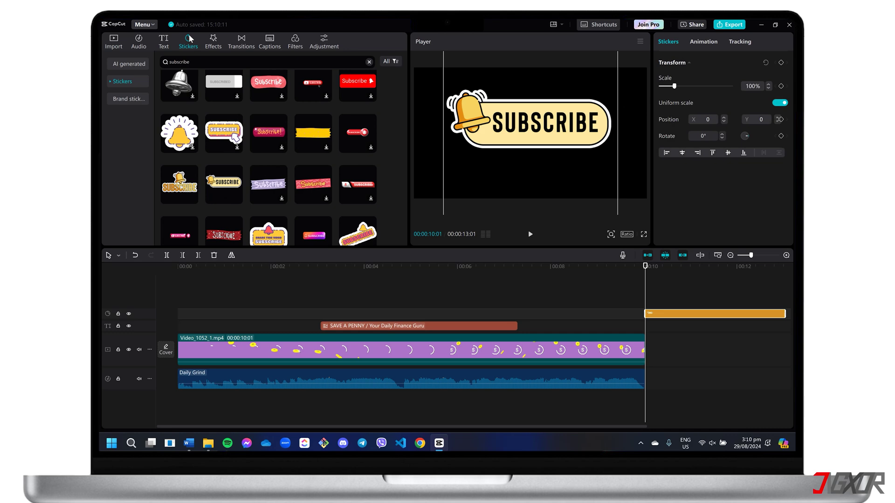
{"action": "left_click_drag", "start_coordinate": [703, 316], "coordinate": [580, 330]}
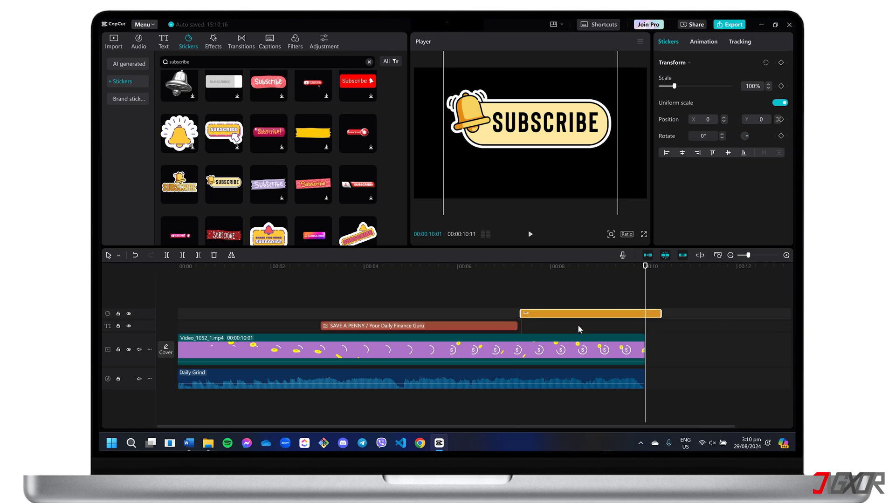
{"action": "left_click_drag", "start_coordinate": [660, 314], "coordinate": [645, 313]}
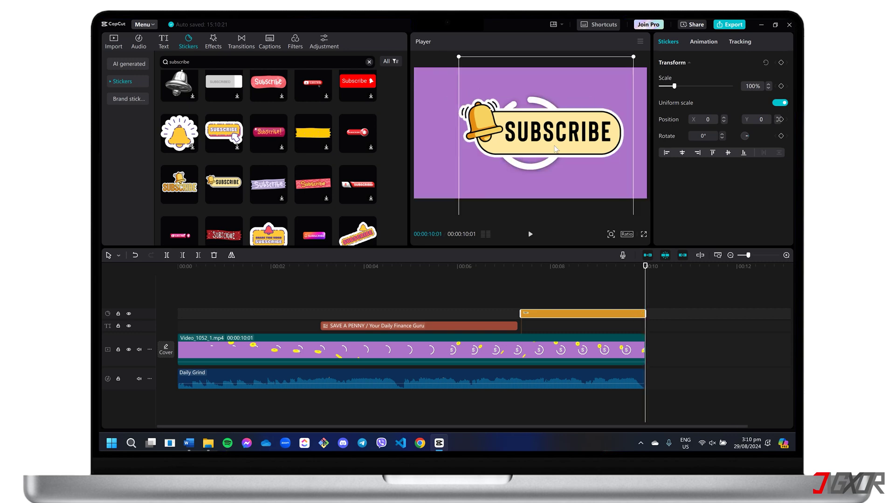
{"action": "left_click_drag", "start_coordinate": [555, 149], "coordinate": [561, 171]}
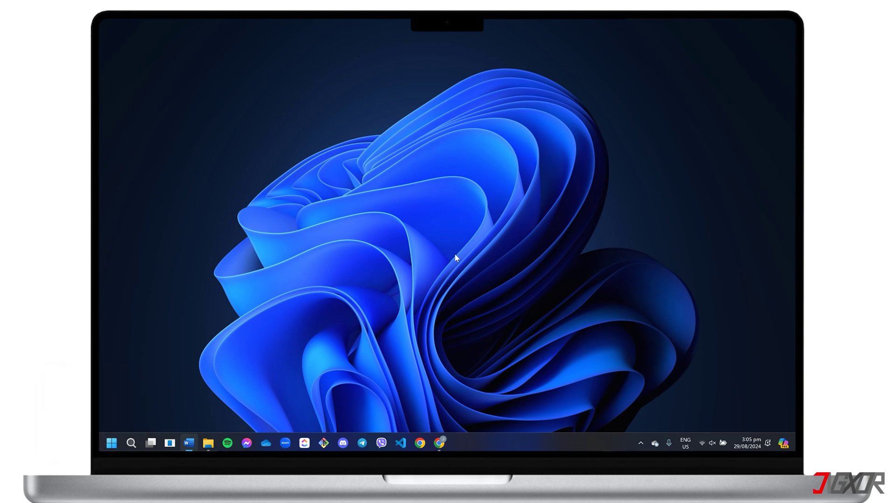
{"action": "left_click", "coordinate": [445, 441]}
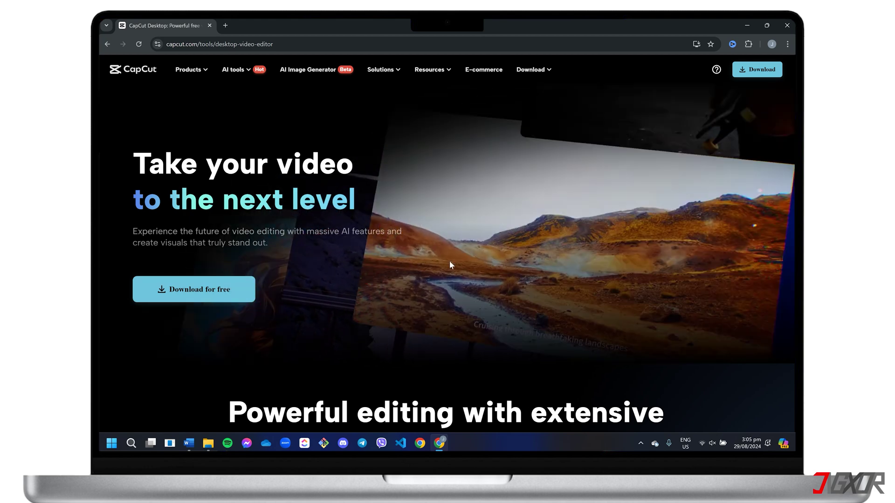
{"action": "left_click", "coordinate": [787, 27]}
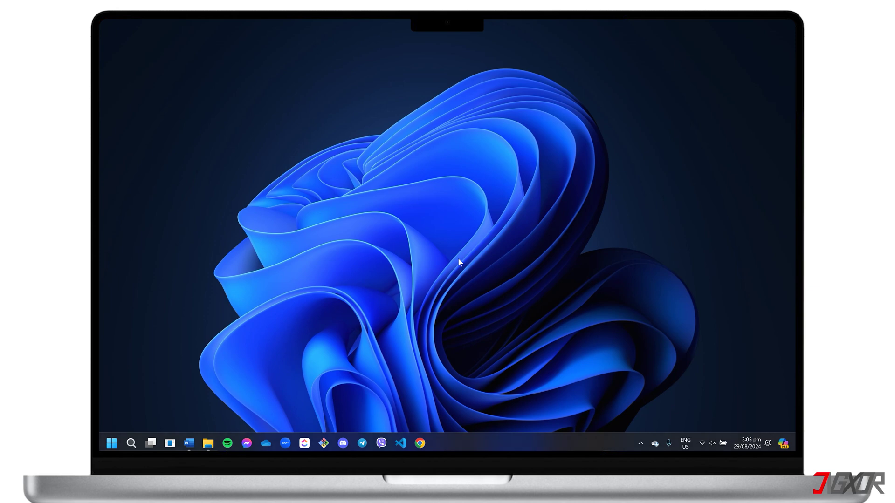
Step: Launch CapCut from Windows search and create a new empty project
{"action": "key", "text": "super"}
{"action": "type", "text": "capc"}
{"action": "key", "text": "Return"}
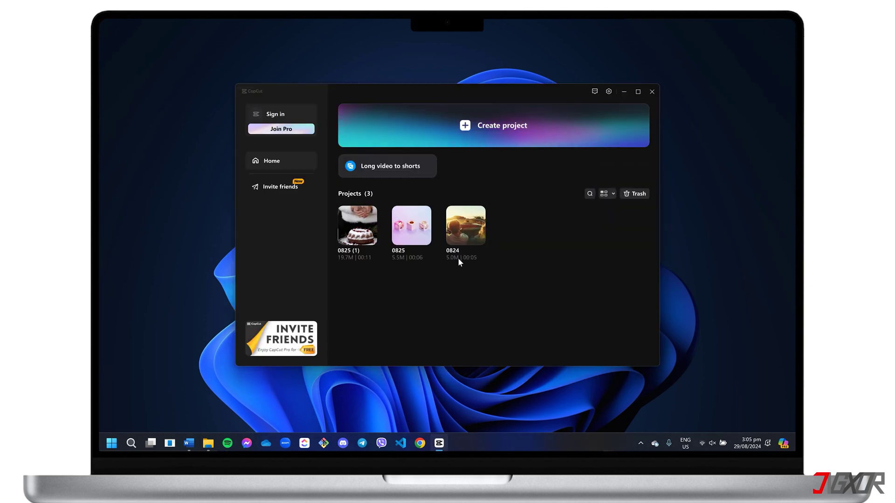
{"action": "left_click", "coordinate": [502, 126]}
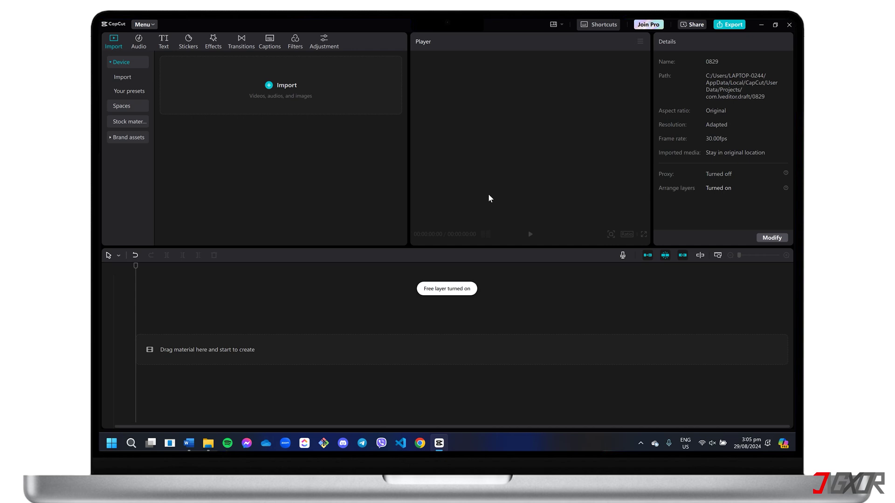
Step: Import the Video_1052_1 clip from the file picker into the project media
{"action": "left_click", "coordinate": [286, 84]}
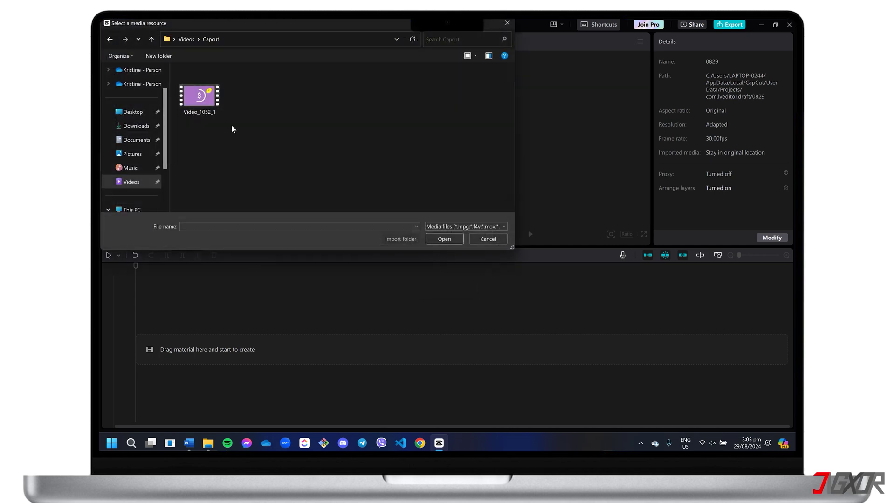
{"action": "double_click", "coordinate": [214, 109]}
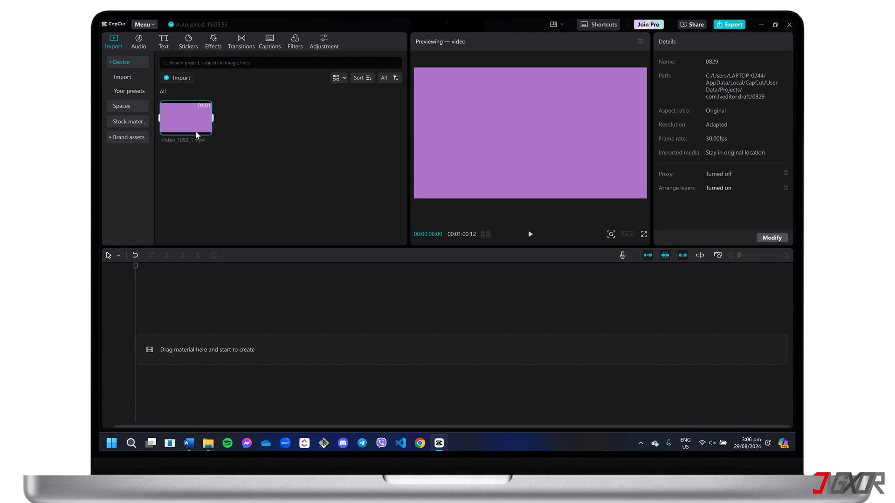
Step: Place Video_1052_1.mp4 on the timeline starting at 0 and zoom the timeline in
{"action": "left_click_drag", "start_coordinate": [192, 140], "coordinate": [206, 348]}
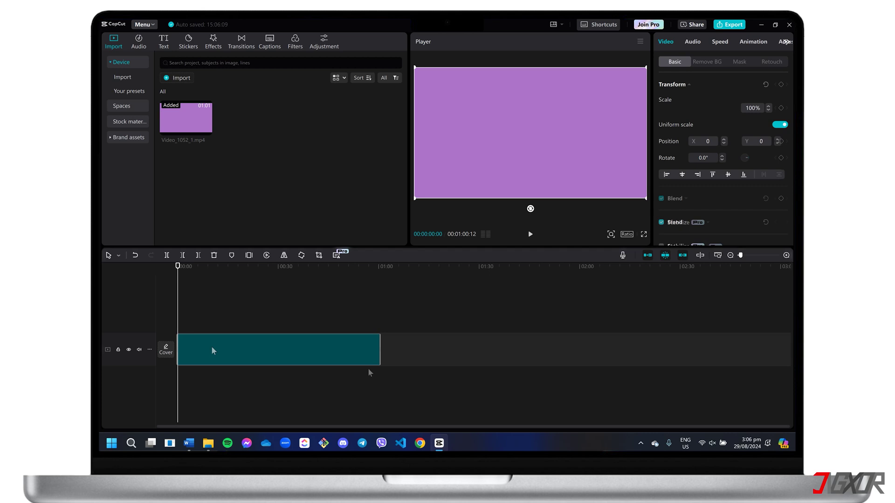
{"action": "scroll", "coordinate": [368, 387], "scroll_direction": "up", "scroll_amount": 3, "text": "ctrl"}
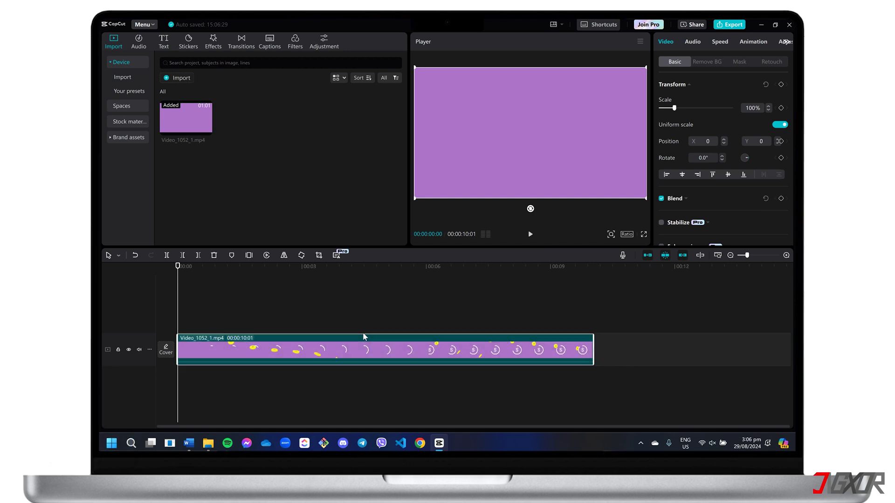
Step: Search the music library for 'daily grind', preview it, and add Daily Grind to the timeline
{"action": "left_click", "coordinate": [135, 40]}
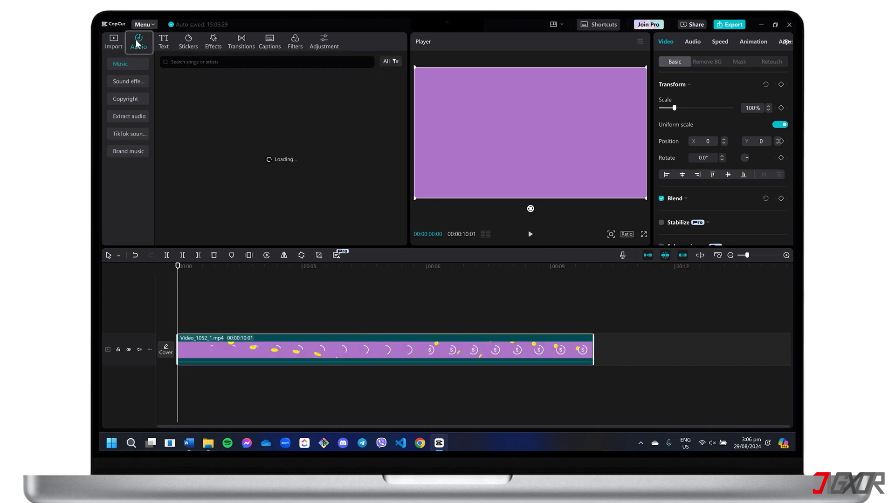
{"action": "left_click", "coordinate": [213, 62]}
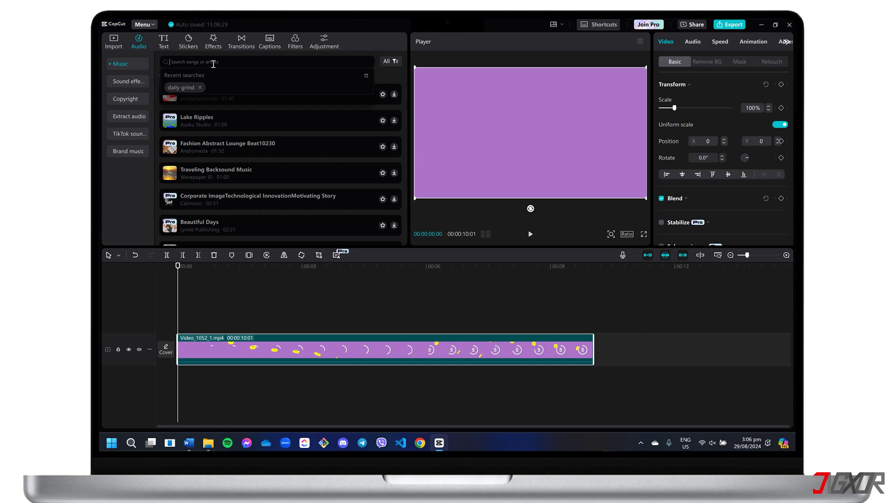
{"action": "type", "text": "daily"}
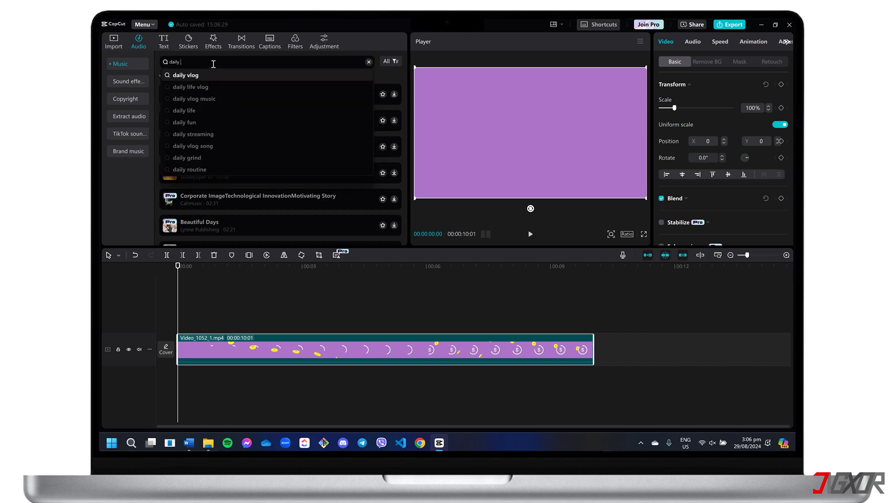
{"action": "type", "text": " grind"}
{"action": "key", "text": "Return"}
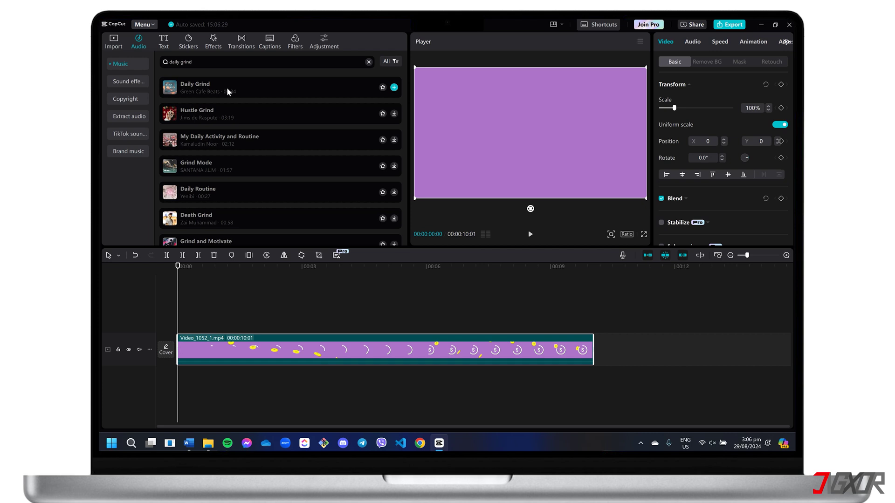
{"action": "left_click", "coordinate": [258, 86]}
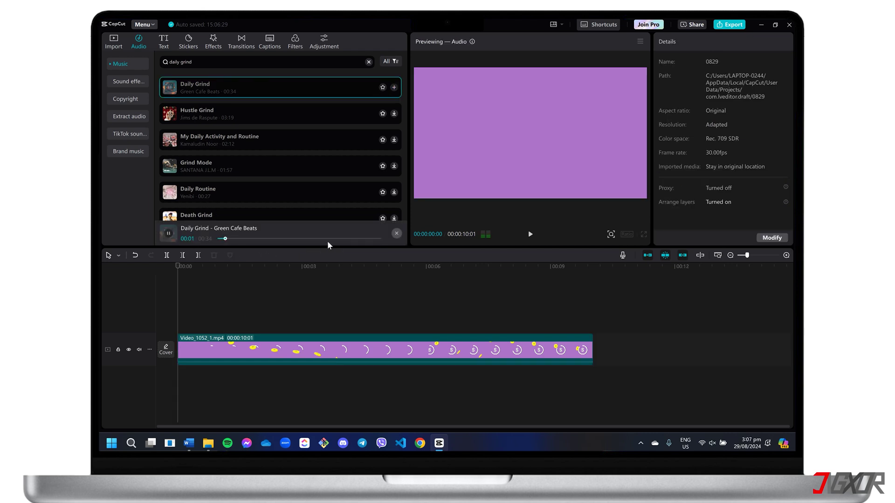
{"action": "left_click", "coordinate": [396, 234]}
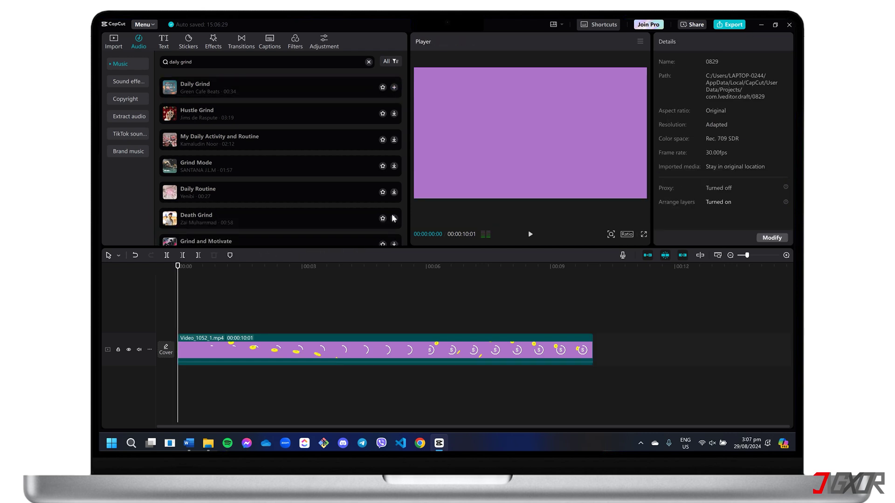
{"action": "left_click", "coordinate": [394, 87]}
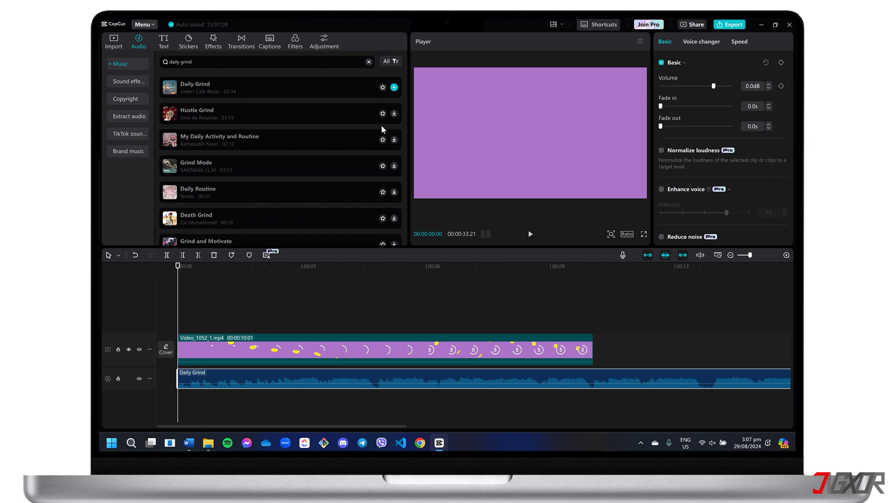
Step: Trim the Daily Grind track so it ends with the roughly 10-second video
{"action": "scroll", "coordinate": [556, 377], "scroll_direction": "down", "scroll_amount": 3, "text": "ctrl"}
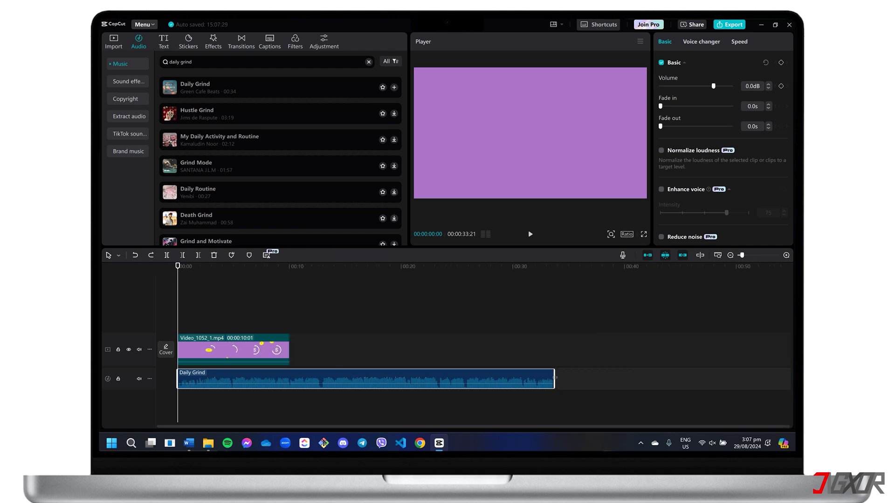
{"action": "left_click_drag", "start_coordinate": [555, 378], "coordinate": [290, 375]}
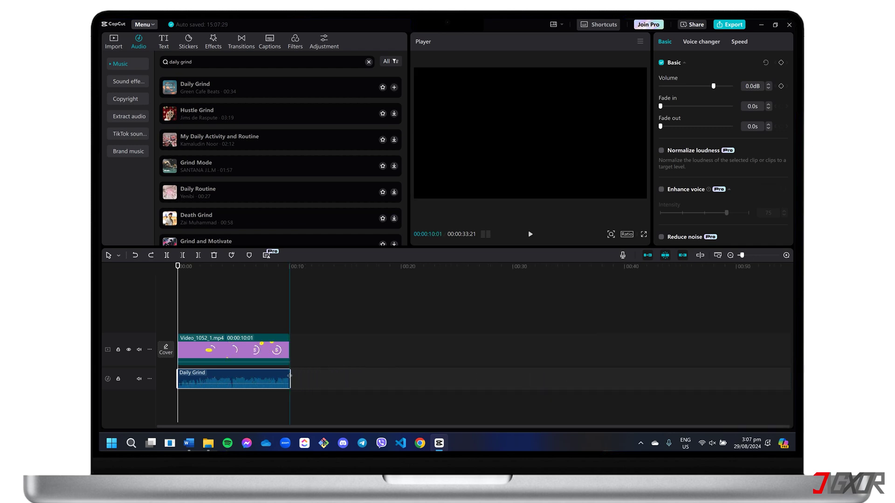
{"action": "scroll", "coordinate": [264, 302], "scroll_direction": "up", "scroll_amount": 5, "text": "ctrl"}
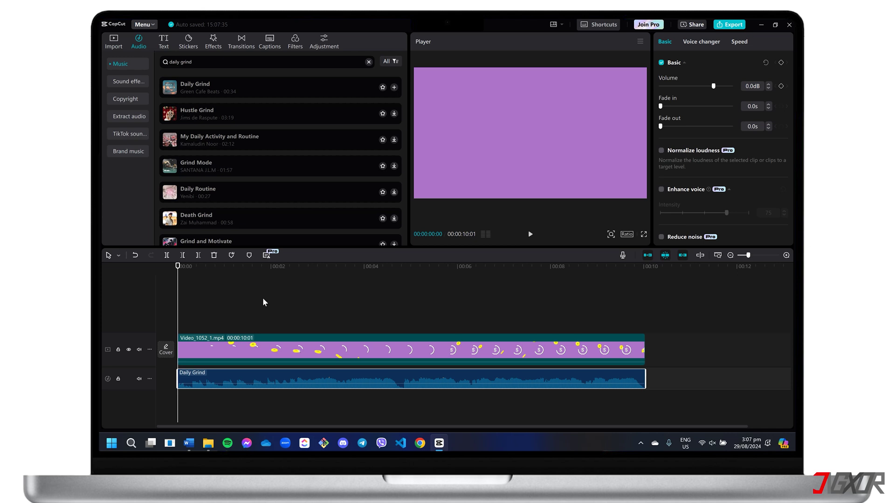
Step: Preview Default text, then add the TITLES / CHANGE TEXT EASILY template at the timeline start
{"action": "left_click", "coordinate": [167, 43]}
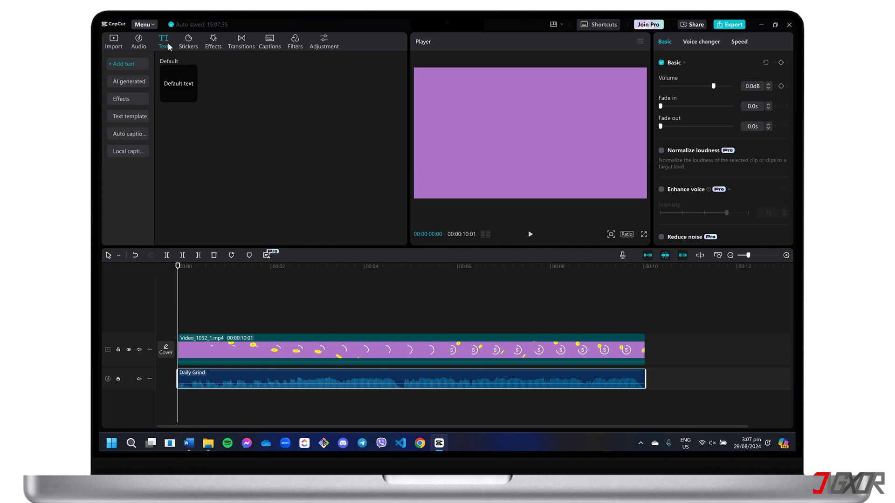
{"action": "left_click", "coordinate": [174, 88]}
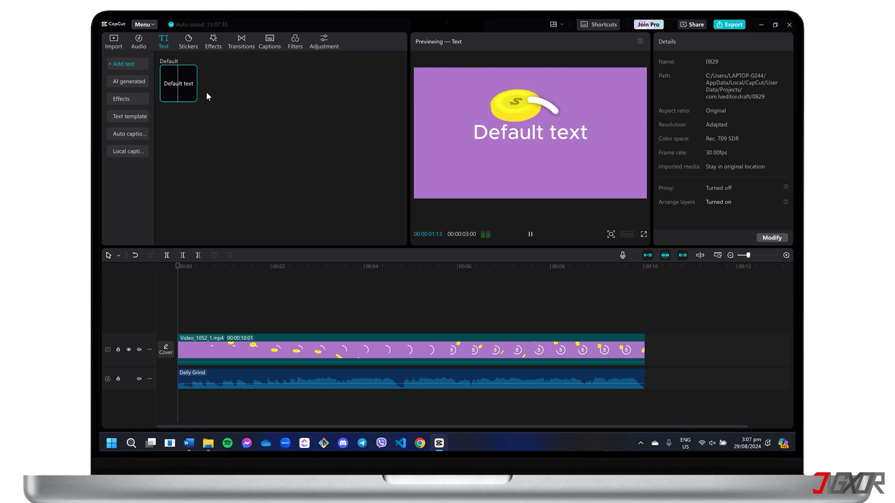
{"action": "mouse_move", "coordinate": [194, 99]}
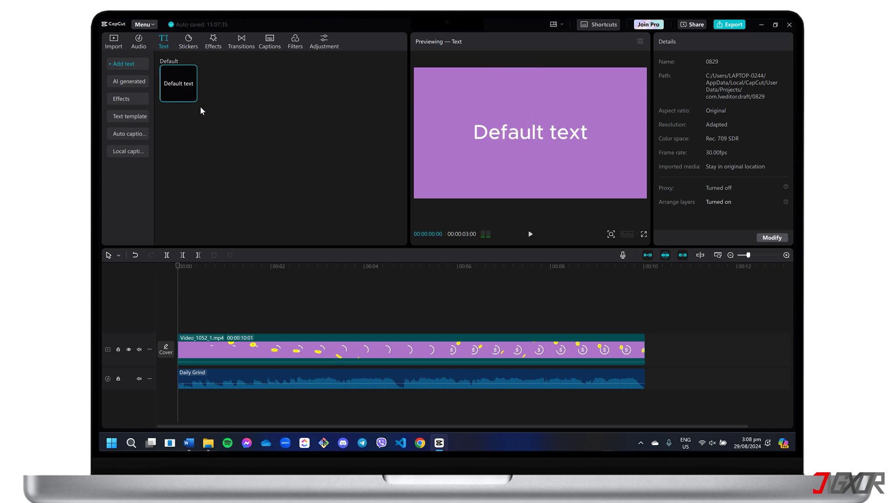
{"action": "left_click", "coordinate": [130, 116]}
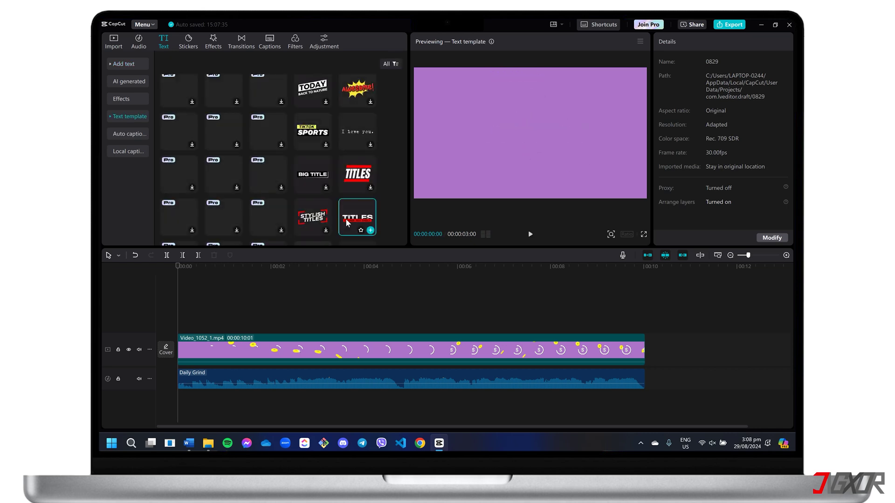
{"action": "left_click", "coordinate": [371, 230]}
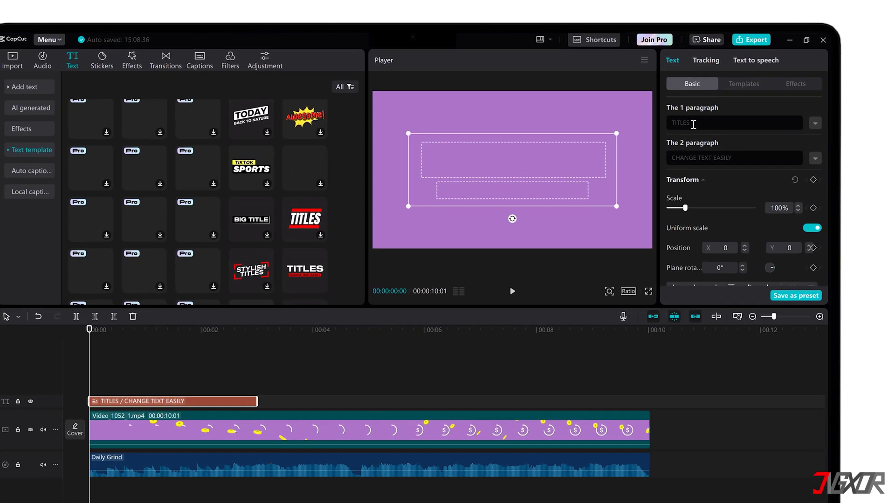
Step: Change the title to 'SAVE A PENNY' with subtitle 'Your Daily Finance Guru'
{"action": "left_click", "coordinate": [689, 112]}
{"action": "type", "text": "SAVE A PENNY"}
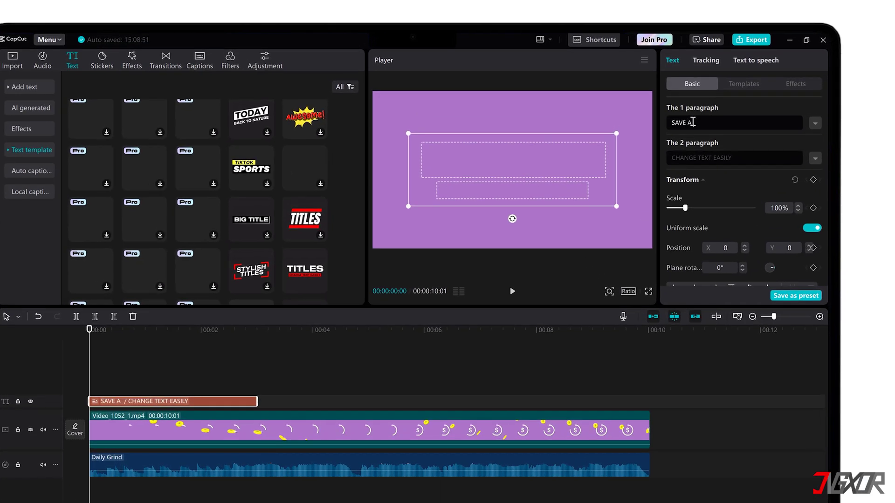
{"action": "left_click", "coordinate": [711, 162]}
{"action": "type", "text": "Your Daily Finance Guru"}
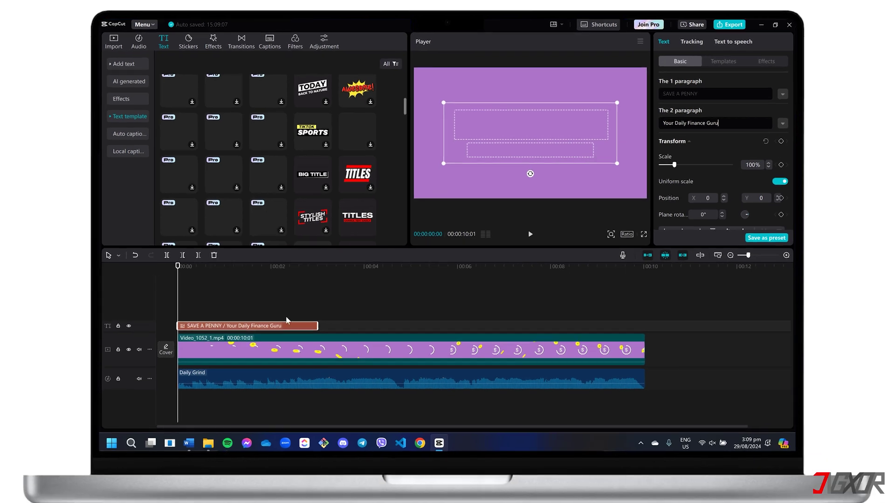
Step: Move the title clip to span roughly 3 to 7 seconds and play back the intro
{"action": "left_click_drag", "start_coordinate": [201, 405], "coordinate": [214, 405]}
{"action": "left_click_drag", "start_coordinate": [282, 329], "coordinate": [413, 326]}
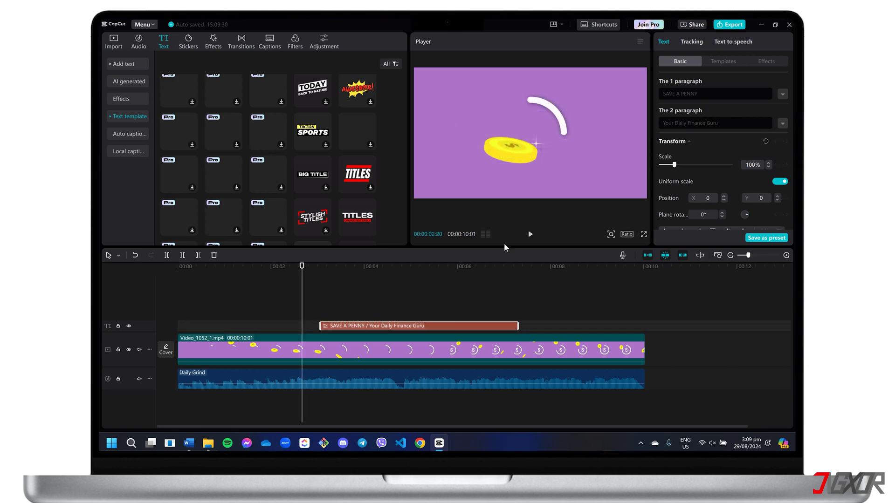
{"action": "left_click", "coordinate": [530, 234]}
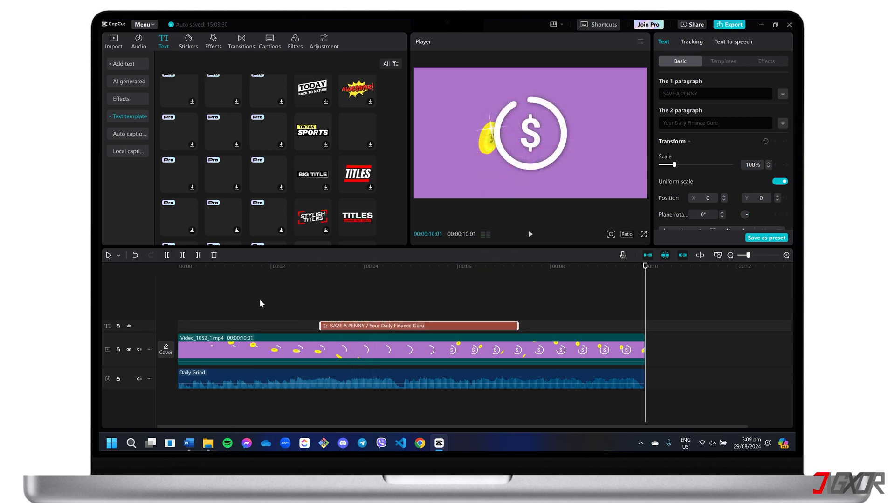
Step: Search stickers for 'subscr', place the bell SUBSCRIBE sticker at about 7 s, trimmed to the video end
{"action": "left_click", "coordinate": [188, 41]}
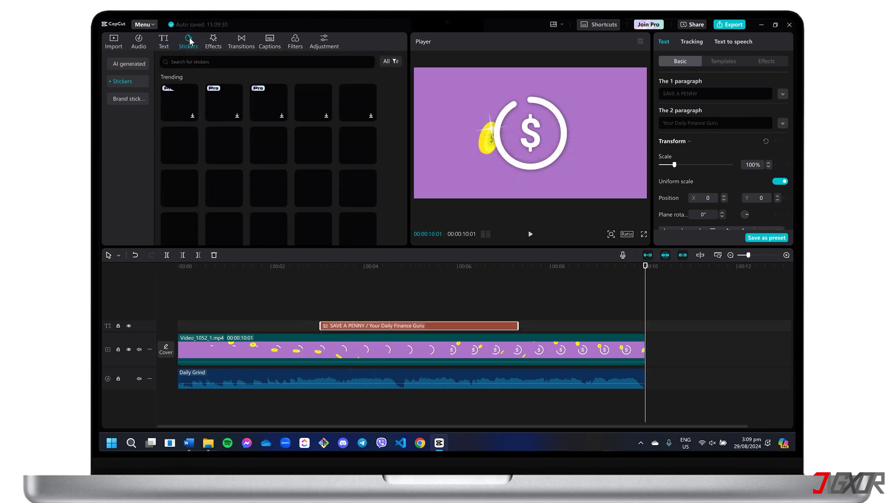
{"action": "left_click", "coordinate": [186, 62]}
{"action": "type", "text": "subscri"}
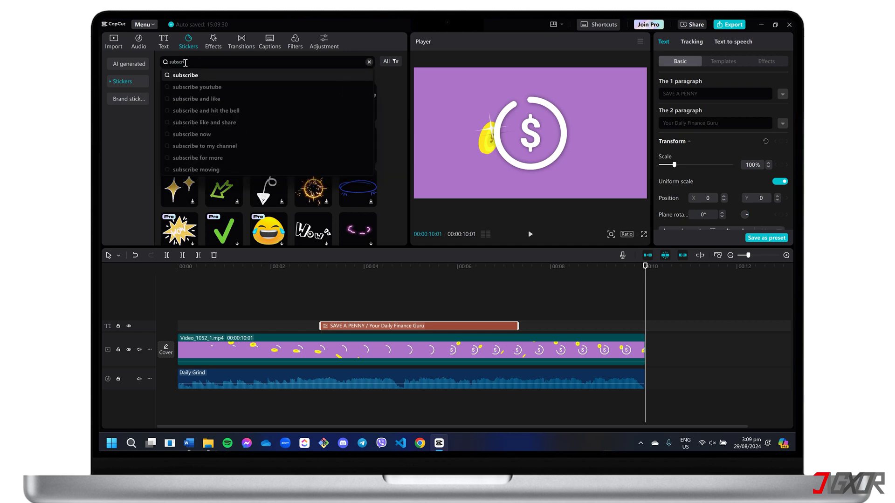
{"action": "left_click", "coordinate": [196, 75]}
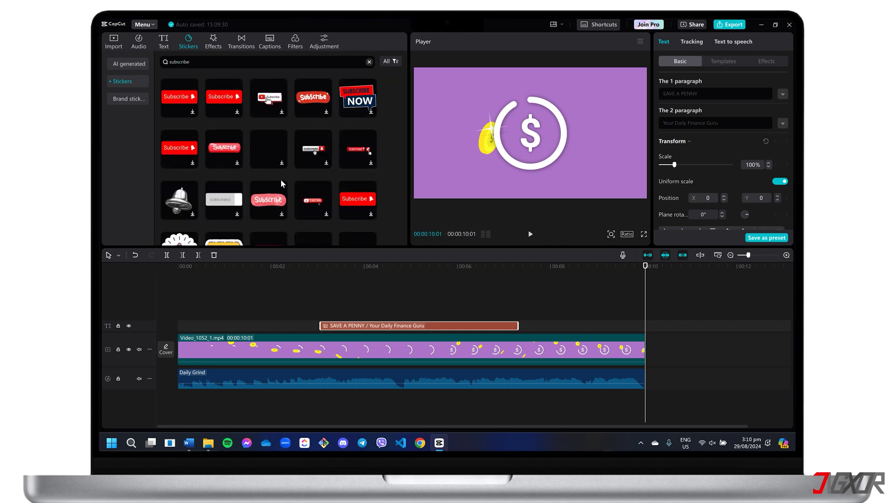
{"action": "scroll", "coordinate": [281, 179], "scroll_direction": "down", "scroll_amount": 3}
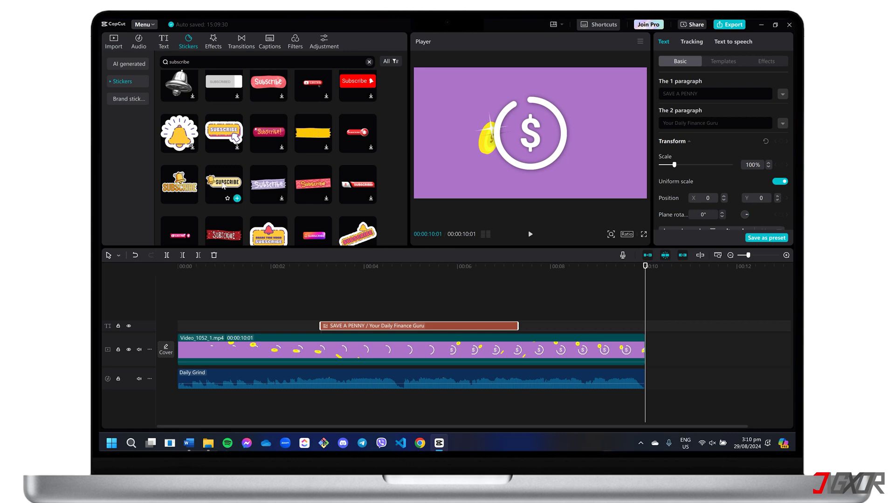
{"action": "left_click", "coordinate": [235, 195]}
{"action": "left_click_drag", "start_coordinate": [238, 199], "coordinate": [589, 326]}
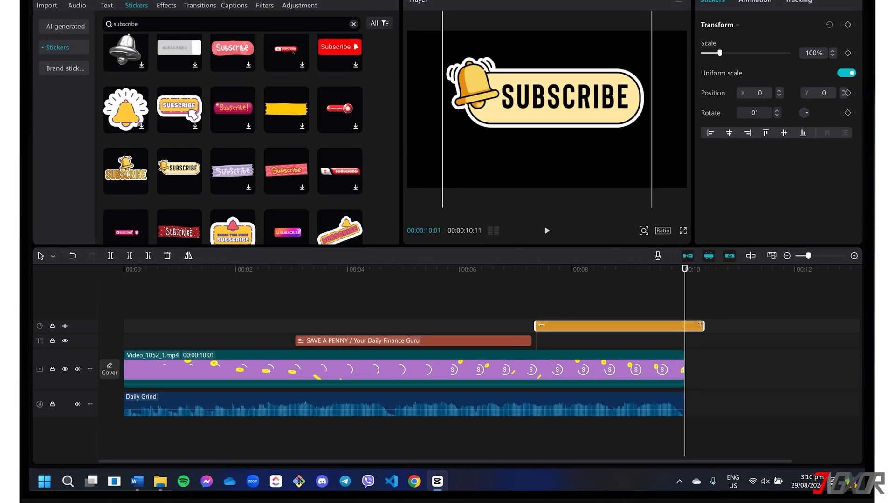
{"action": "mouse_move", "coordinate": [683, 319]}
{"action": "left_mouse_down"}
{"action": "mouse_move", "coordinate": [670, 320]}
{"action": "mouse_move", "coordinate": [684, 329]}
{"action": "left_mouse_up"}
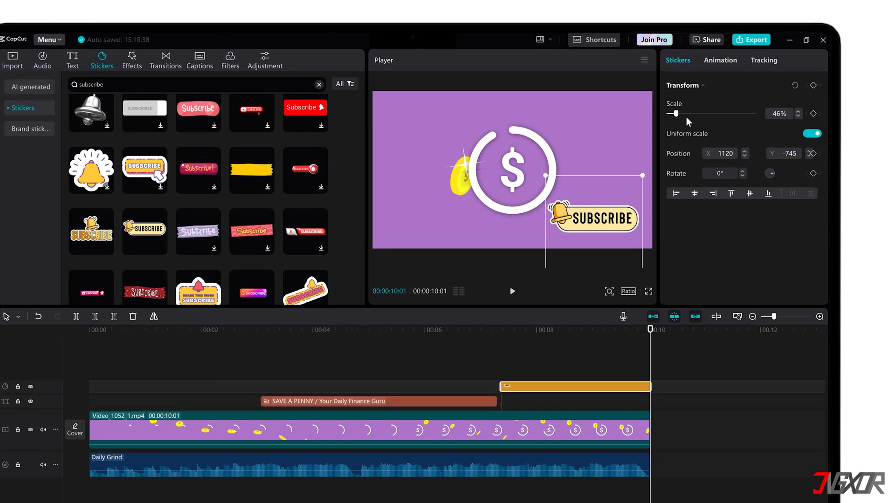
Step: Shrink the SUBSCRIBE sticker to 34% scale and tilt it to -12°
{"action": "left_click_drag", "start_coordinate": [676, 115], "coordinate": [676, 118]}
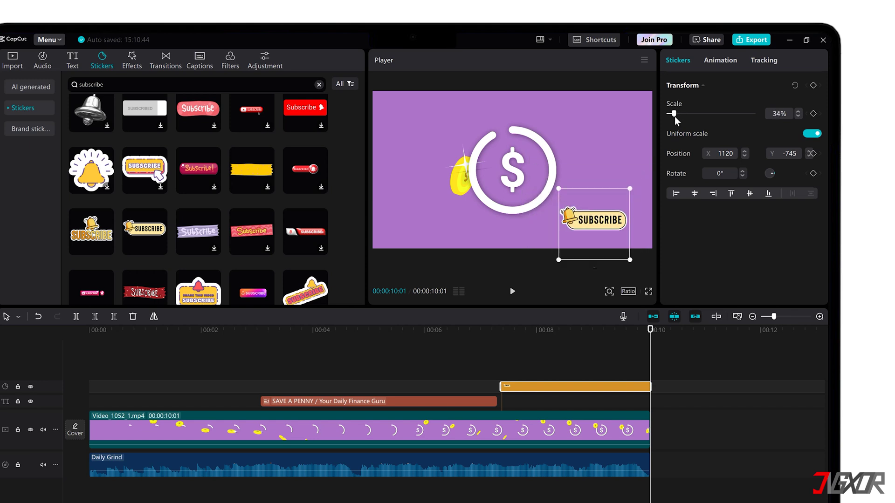
{"action": "left_click", "coordinate": [743, 177]}
{"action": "left_click", "coordinate": [743, 177]}
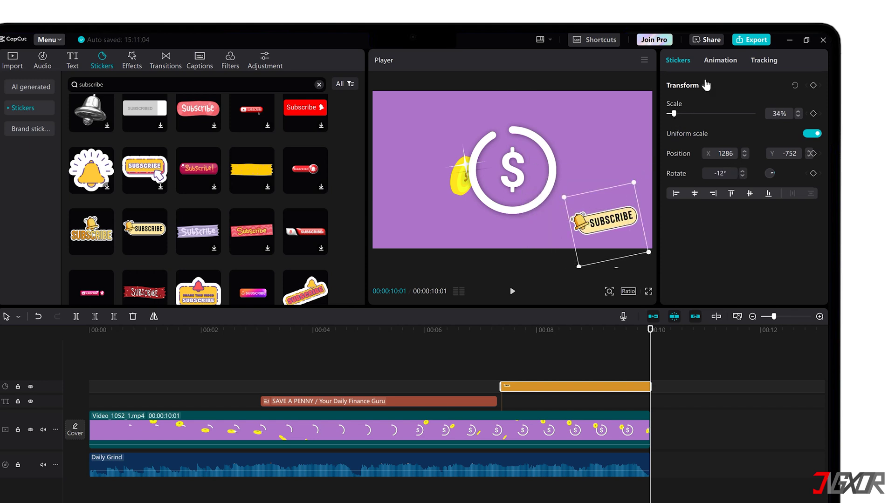
Step: Give the sticker a Bounce In entrance and a Spin Out 1 exit animation
{"action": "left_click", "coordinate": [719, 65]}
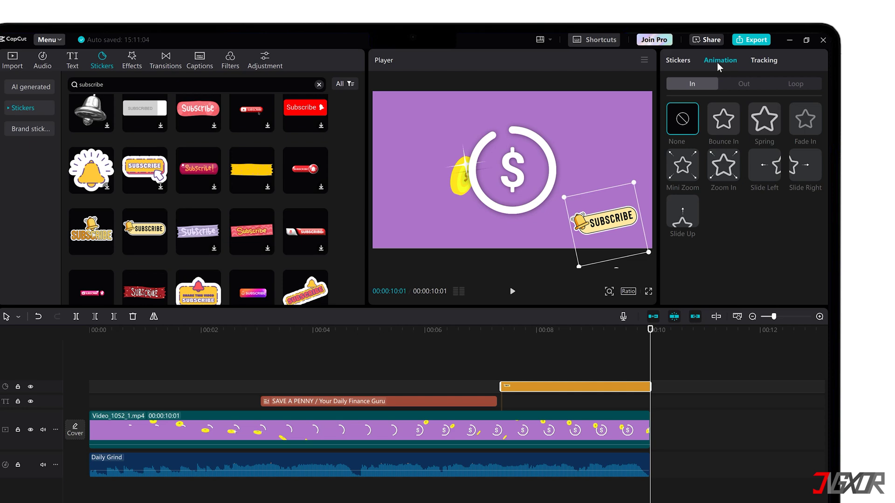
{"action": "left_click", "coordinate": [728, 125]}
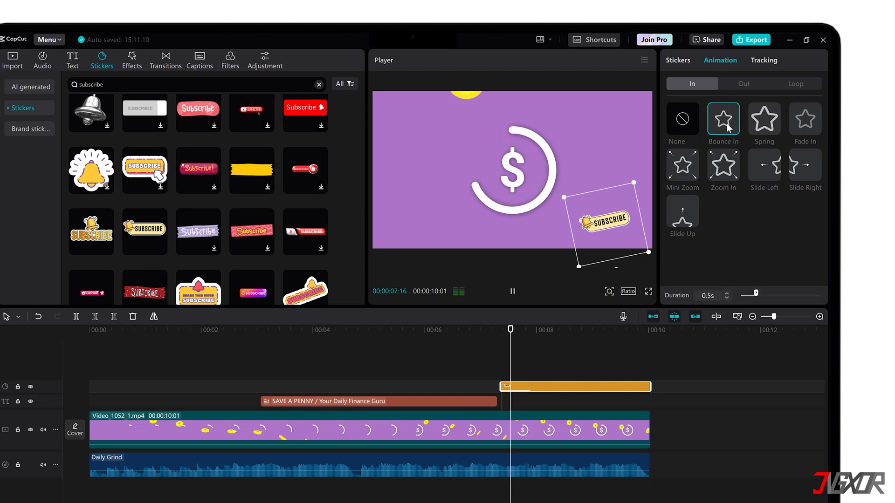
{"action": "left_click", "coordinate": [746, 85]}
{"action": "left_click", "coordinate": [762, 170]}
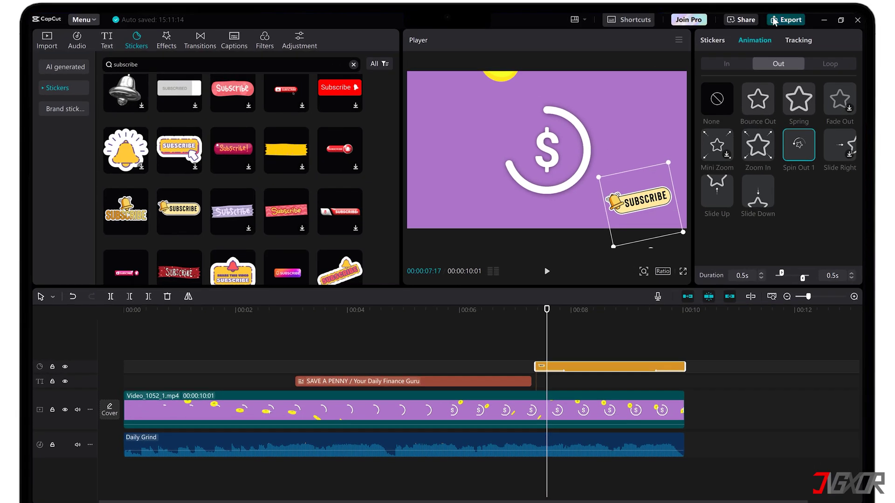
Step: Export 'YouTube Intro' as a 1080P mp4 into the Capcut videos folder
{"action": "left_click", "coordinate": [721, 25]}
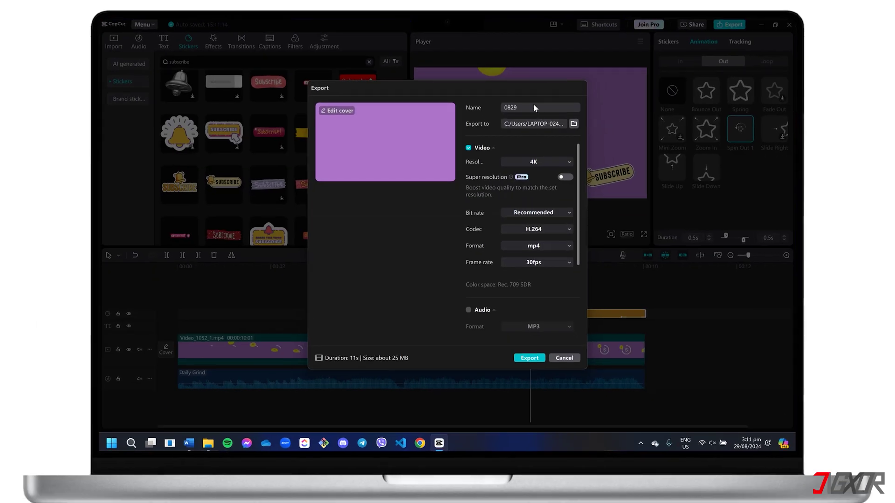
{"action": "left_click", "coordinate": [573, 123]}
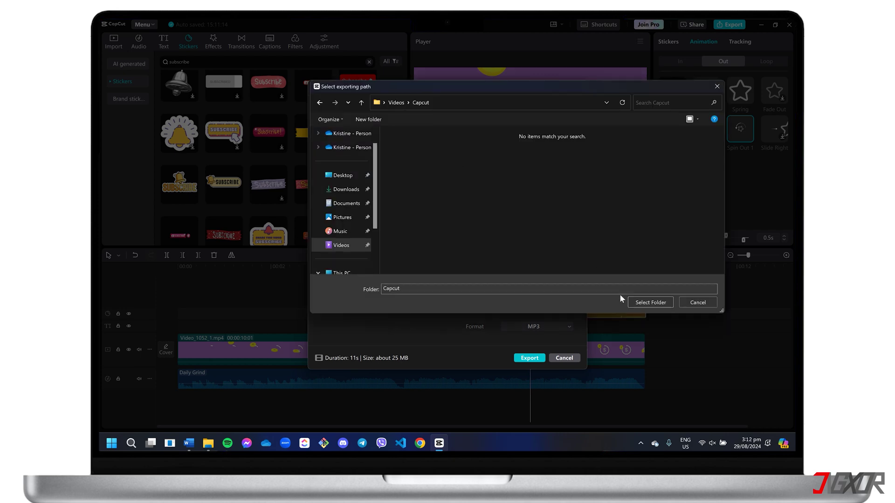
{"action": "left_click", "coordinate": [650, 303]}
{"action": "left_click", "coordinate": [558, 161]}
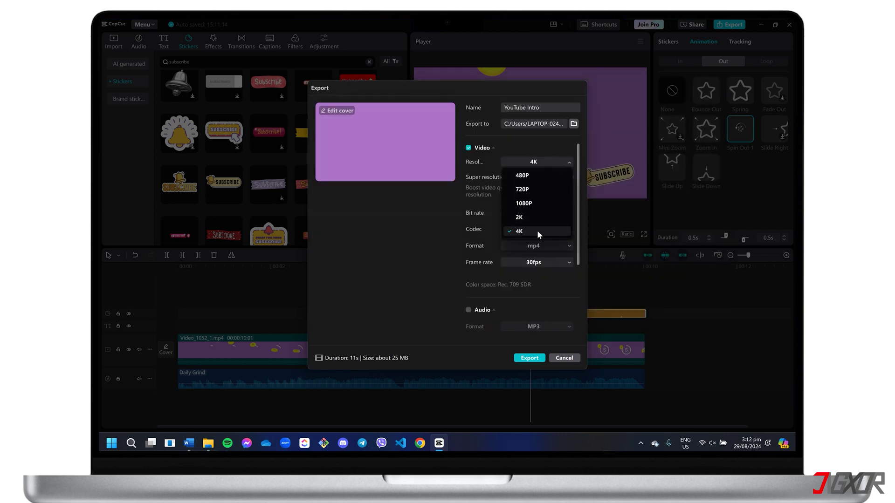
{"action": "left_click", "coordinate": [538, 205]}
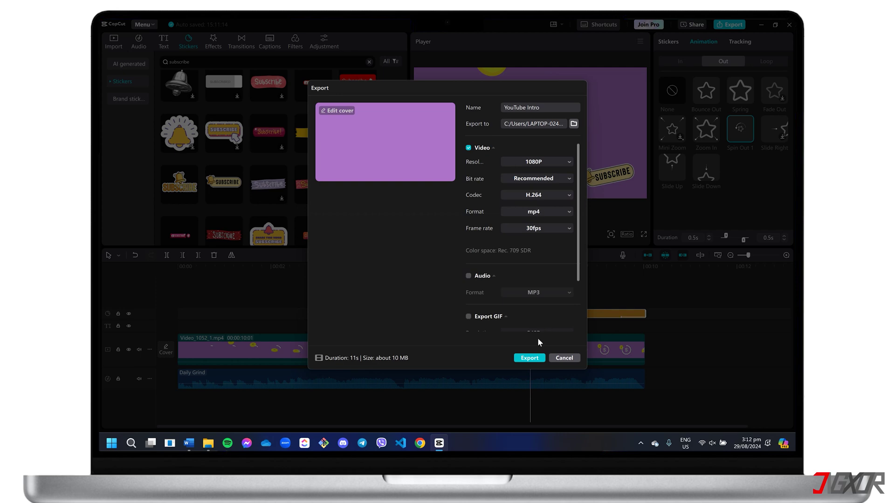
{"action": "left_click", "coordinate": [529, 359]}
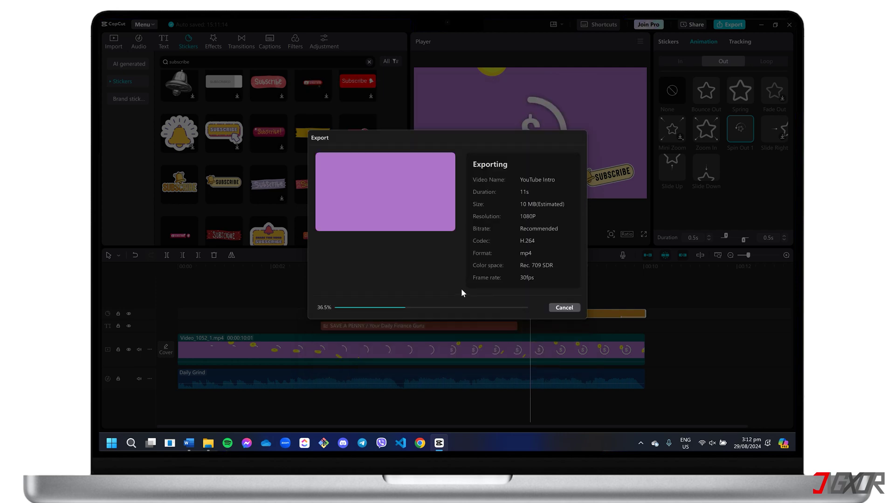